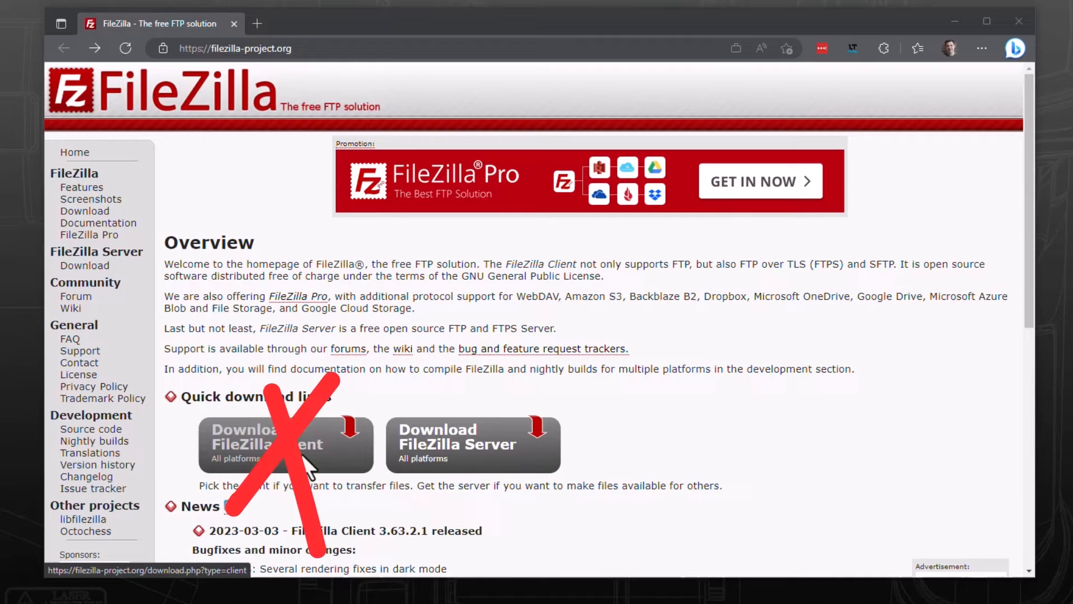
Download the free FileZilla Server 1.6.7 Windows installer from filezilla-project.org in Edge
{"action": "left_click", "coordinate": [437, 440]}
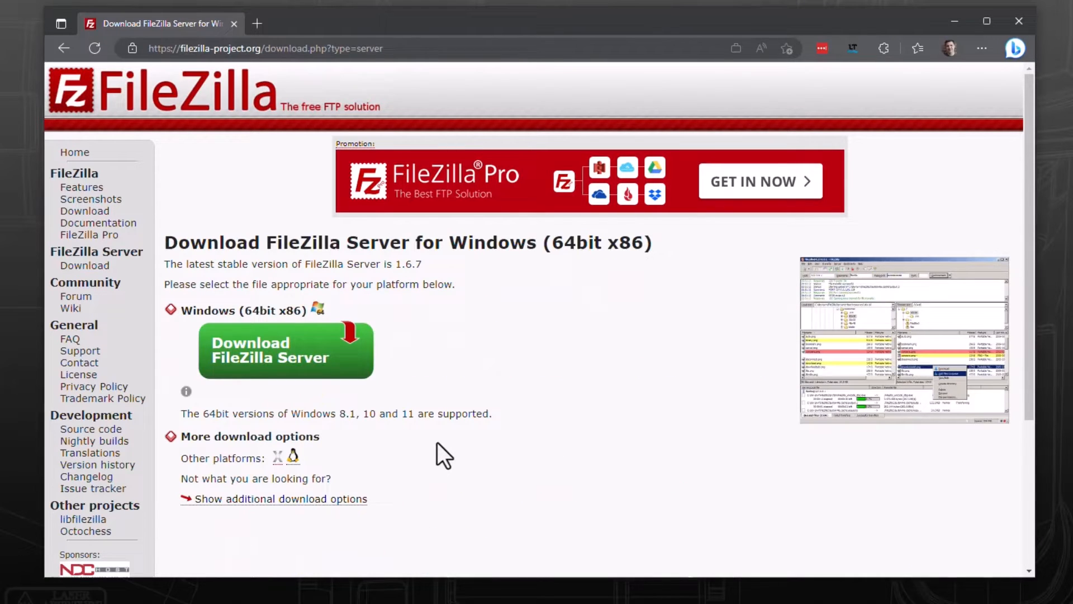
{"action": "left_click", "coordinate": [248, 354]}
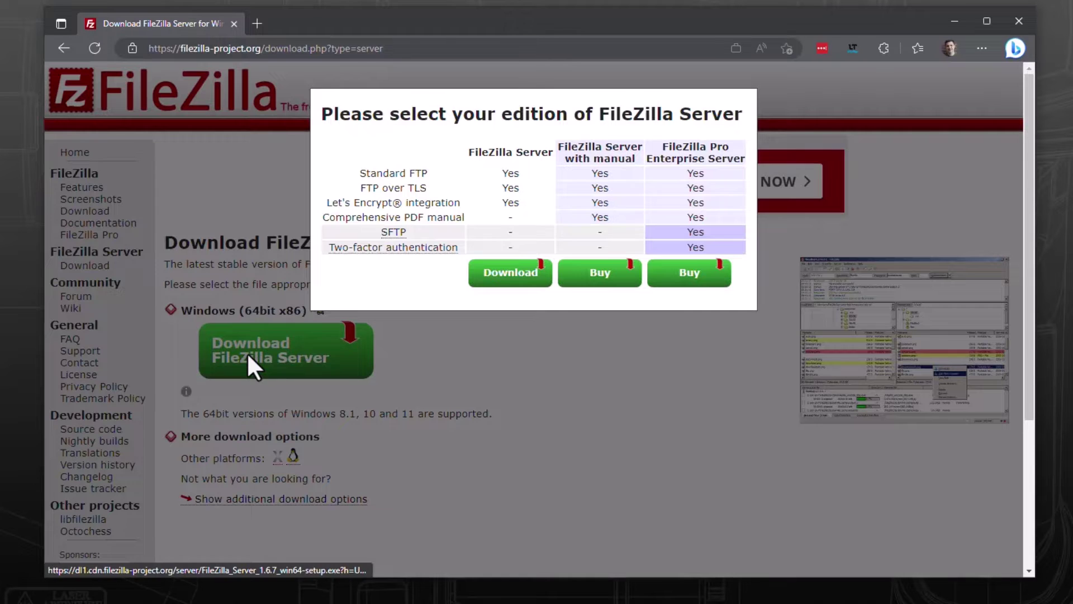
{"action": "left_click", "coordinate": [490, 276]}
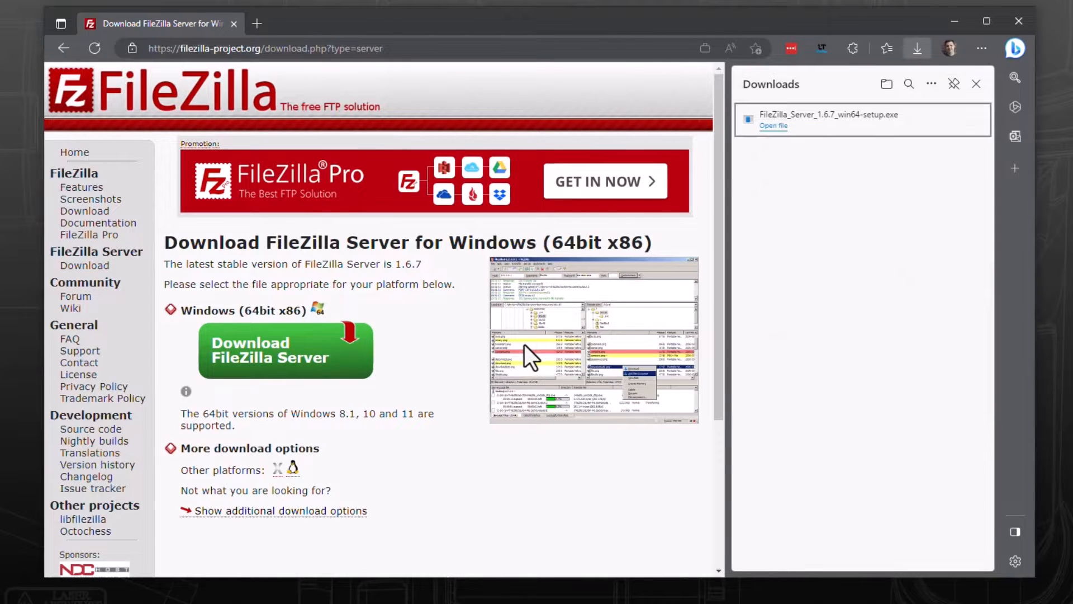
Run the installer, accept the license and keep the default components, location, Start menu folder and service startup
{"action": "left_click", "coordinate": [779, 127]}
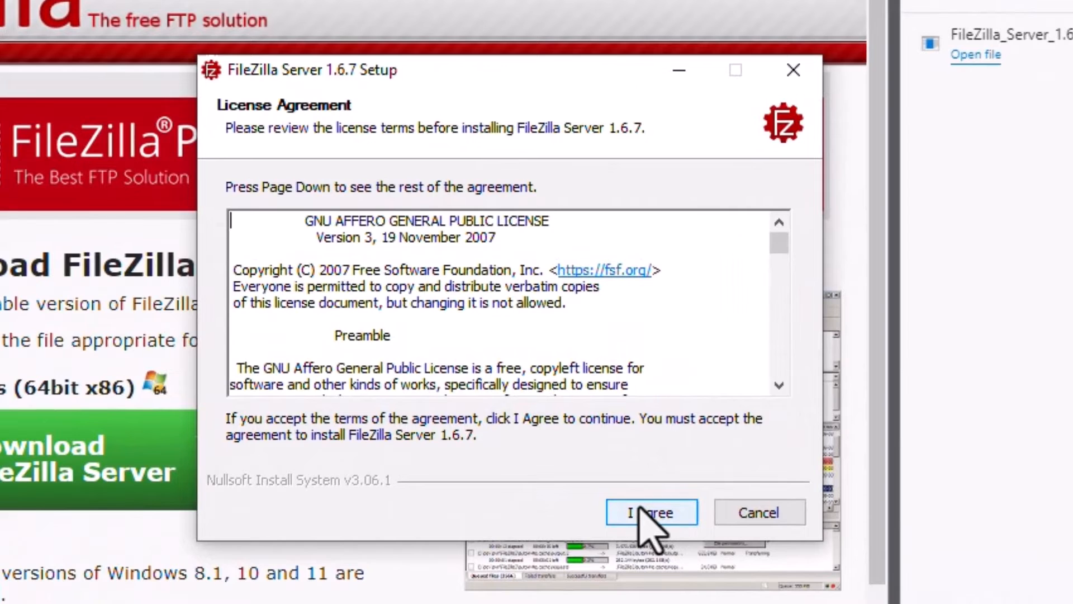
{"action": "left_click", "coordinate": [650, 514]}
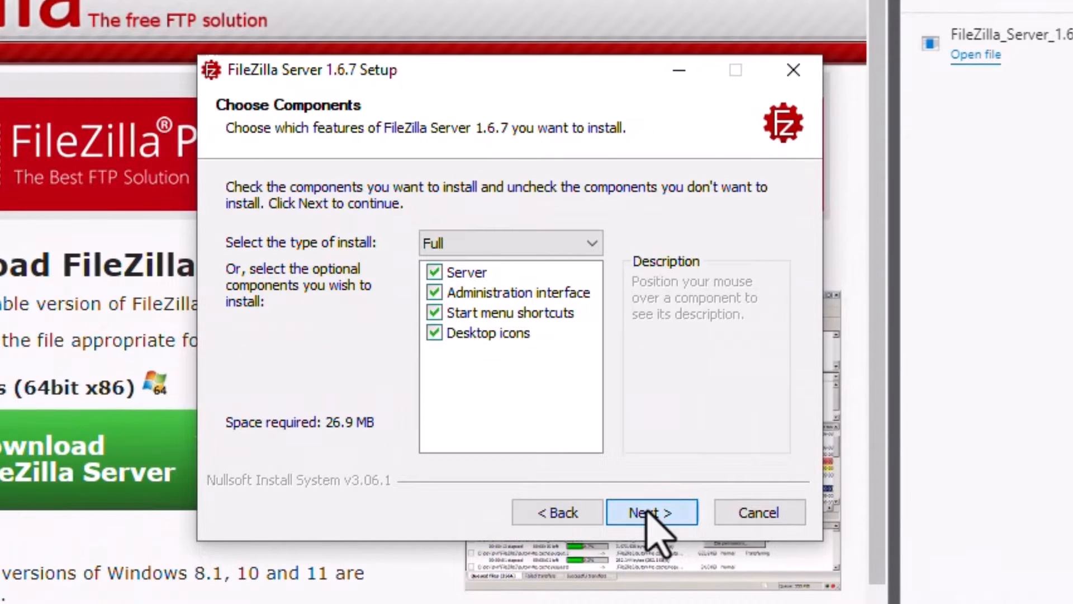
{"action": "left_click", "coordinate": [651, 513]}
{"action": "left_click", "coordinate": [651, 512]}
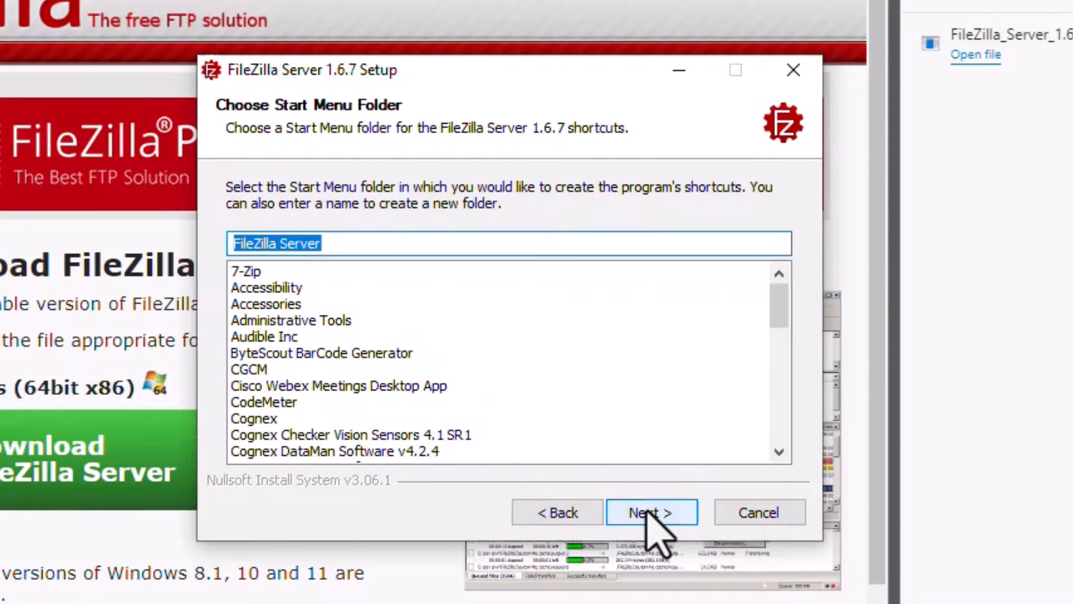
{"action": "left_click", "coordinate": [652, 513]}
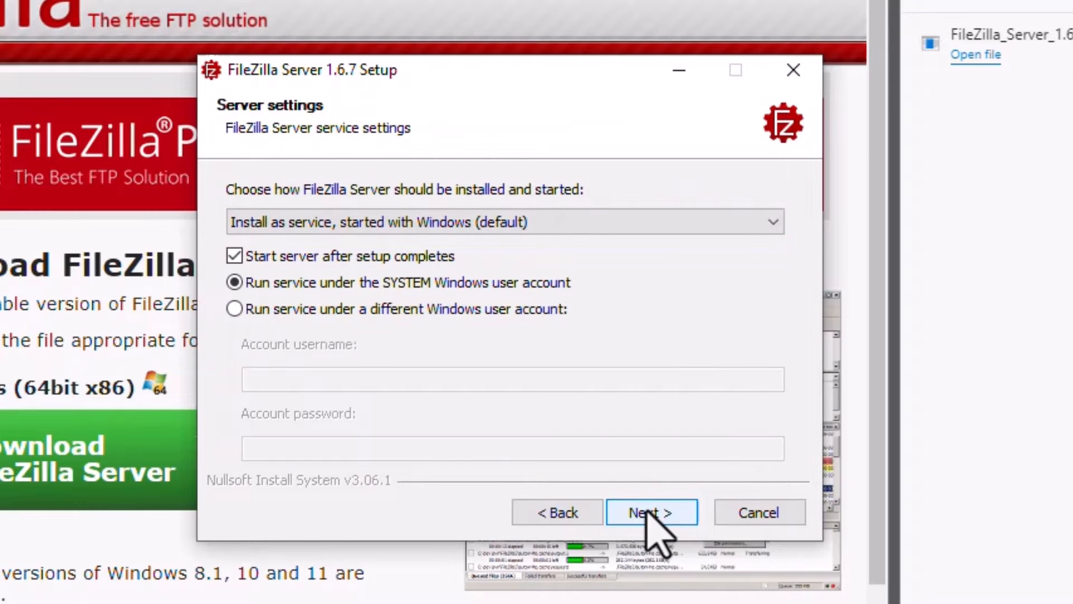
{"action": "left_click", "coordinate": [652, 513]}
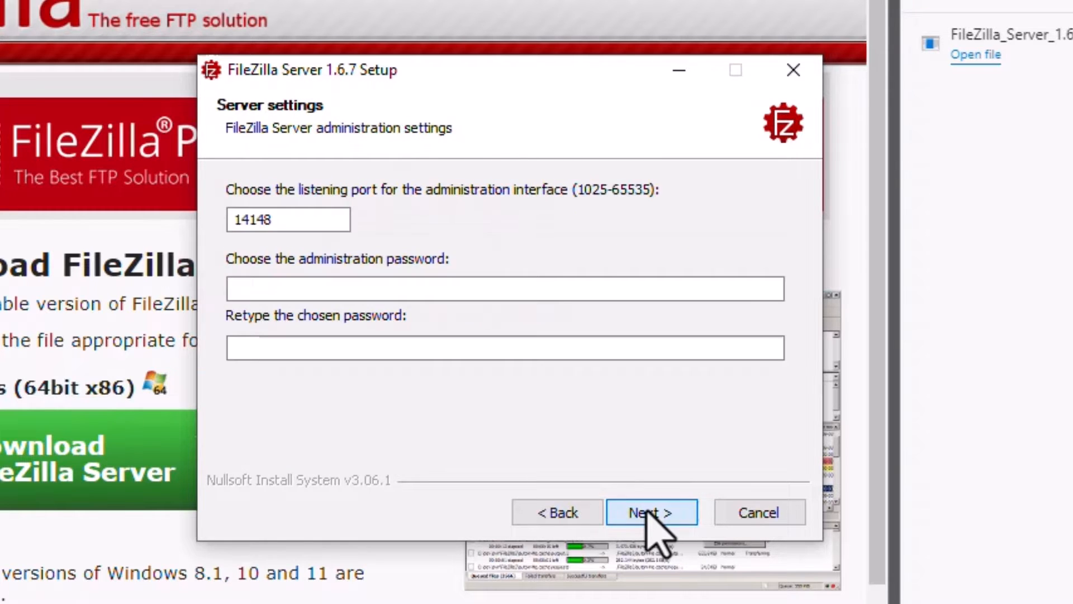
Install without an administration password, acknowledge the TLS fingerprint notice and close setup
{"action": "left_click", "coordinate": [651, 513]}
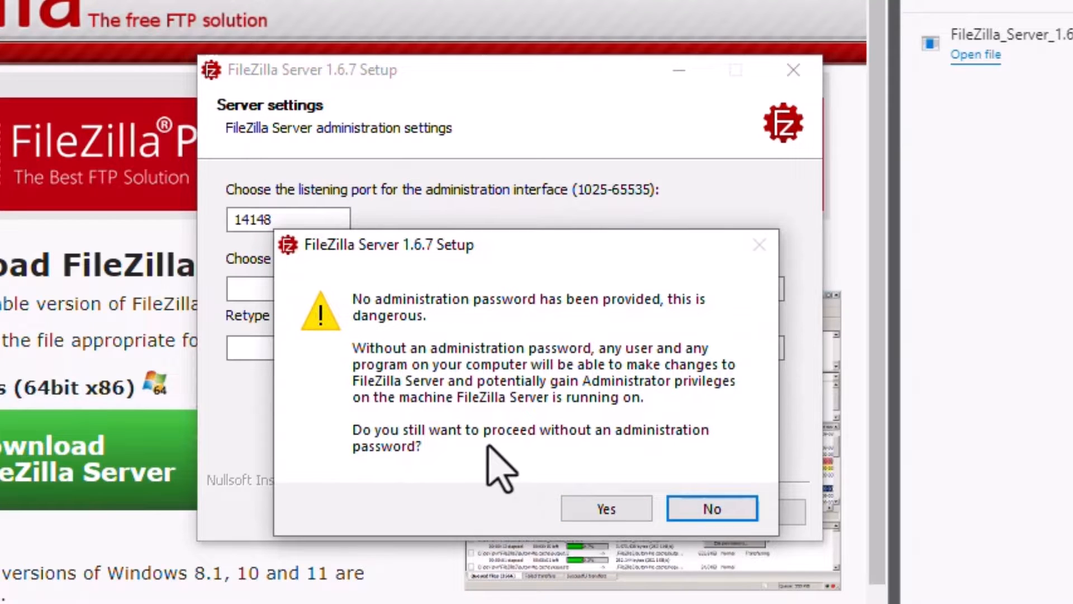
{"action": "left_click", "coordinate": [607, 508]}
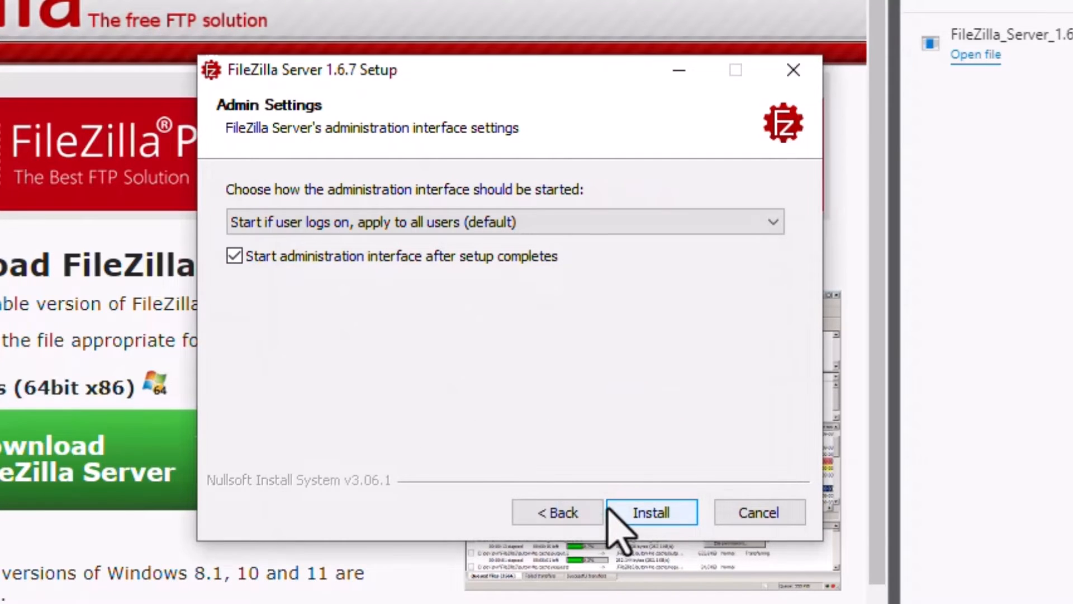
{"action": "left_click", "coordinate": [651, 512]}
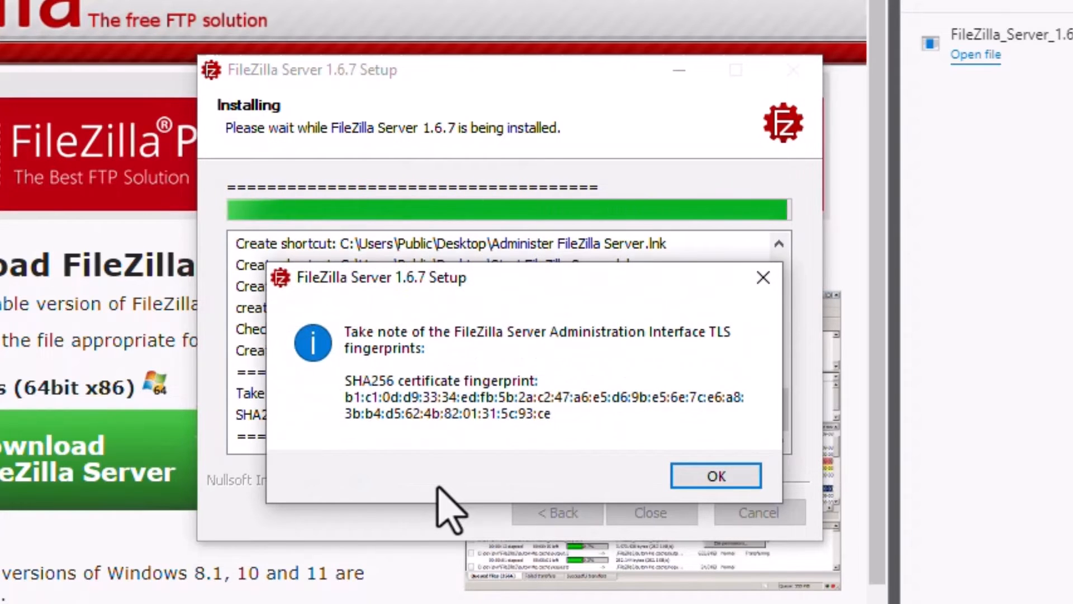
{"action": "left_click", "coordinate": [715, 476]}
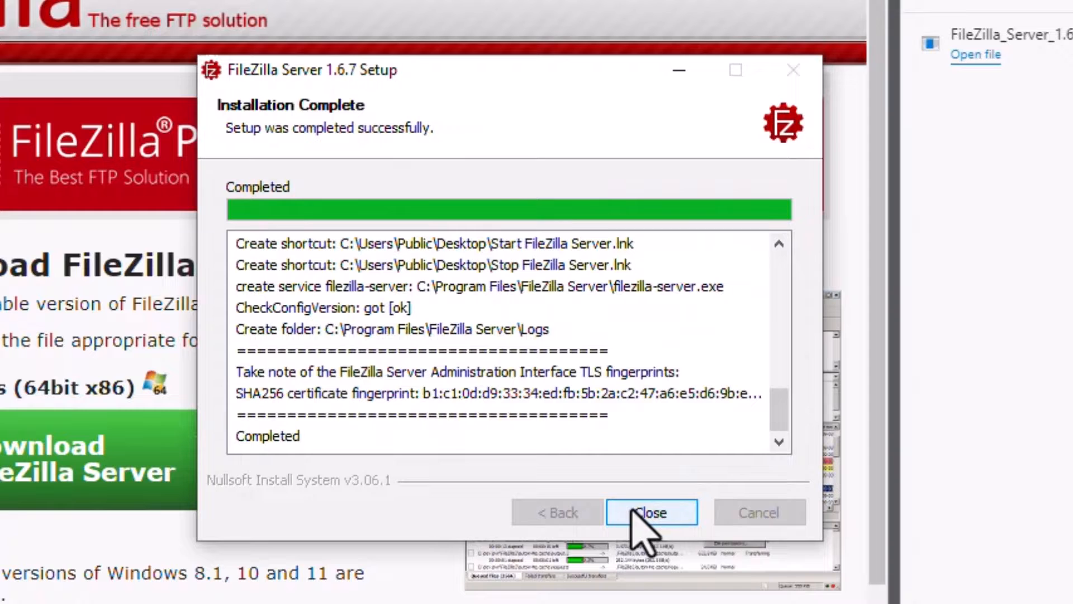
{"action": "left_click", "coordinate": [651, 512]}
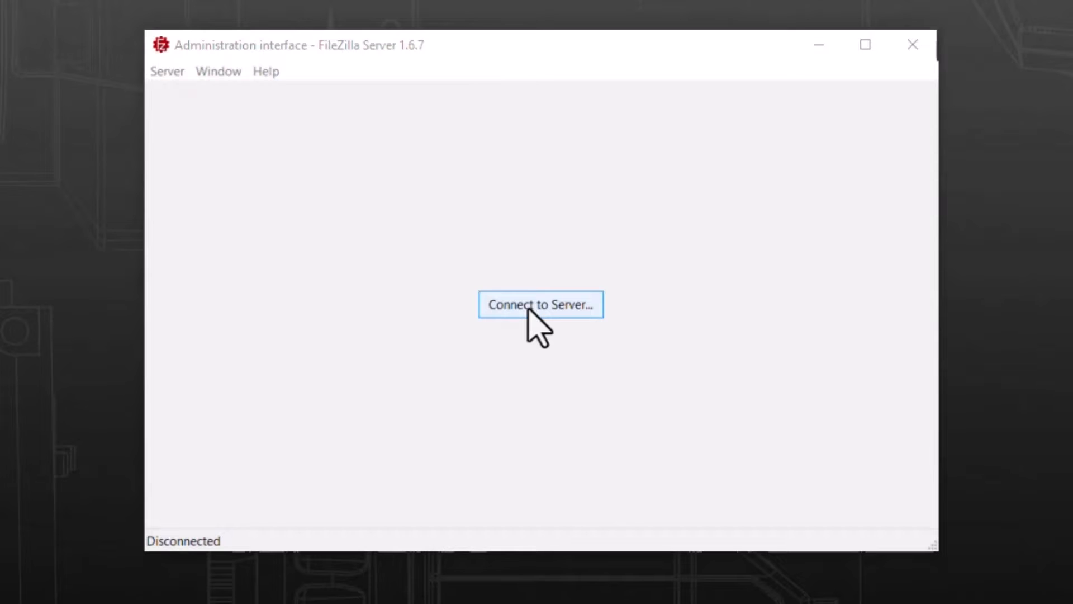
Connect the admin interface to 127.0.0.1:14148, trusting the server's certificate fingerprint
{"action": "left_click", "coordinate": [529, 307]}
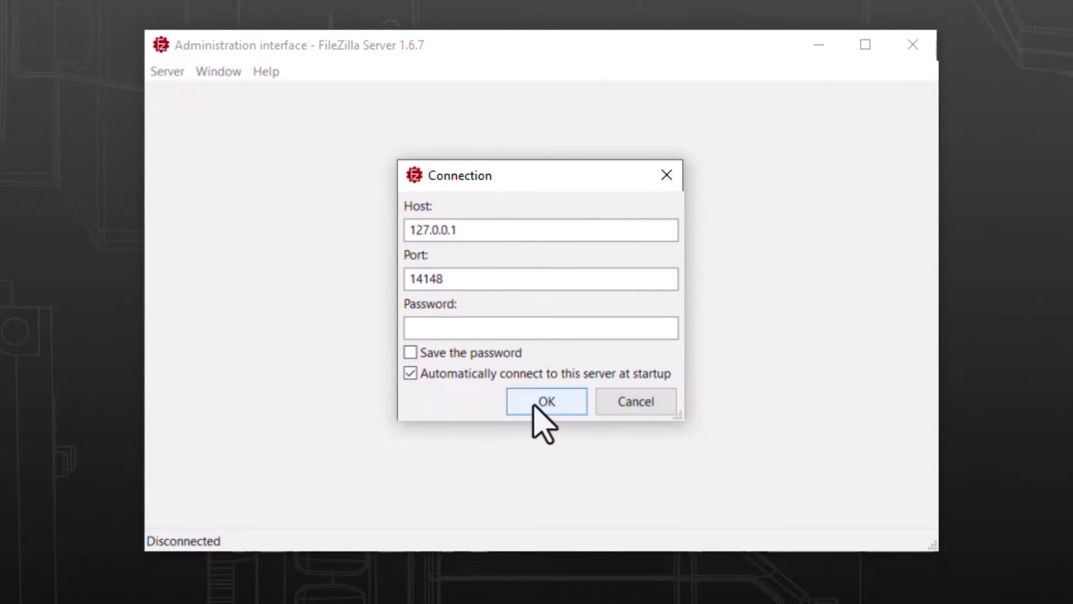
{"action": "left_click", "coordinate": [534, 407]}
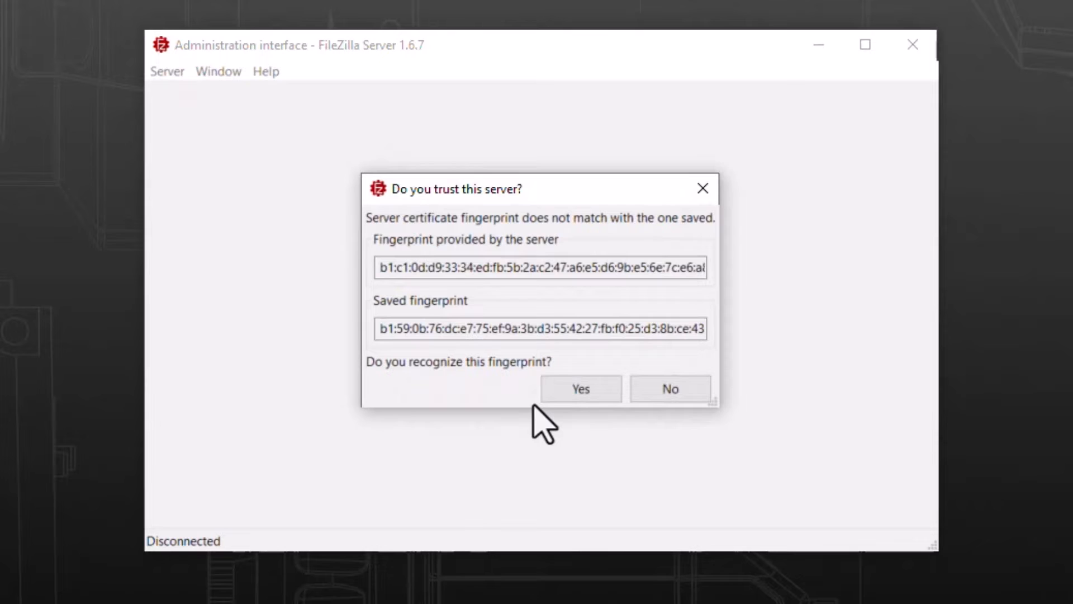
{"action": "left_click", "coordinate": [577, 389]}
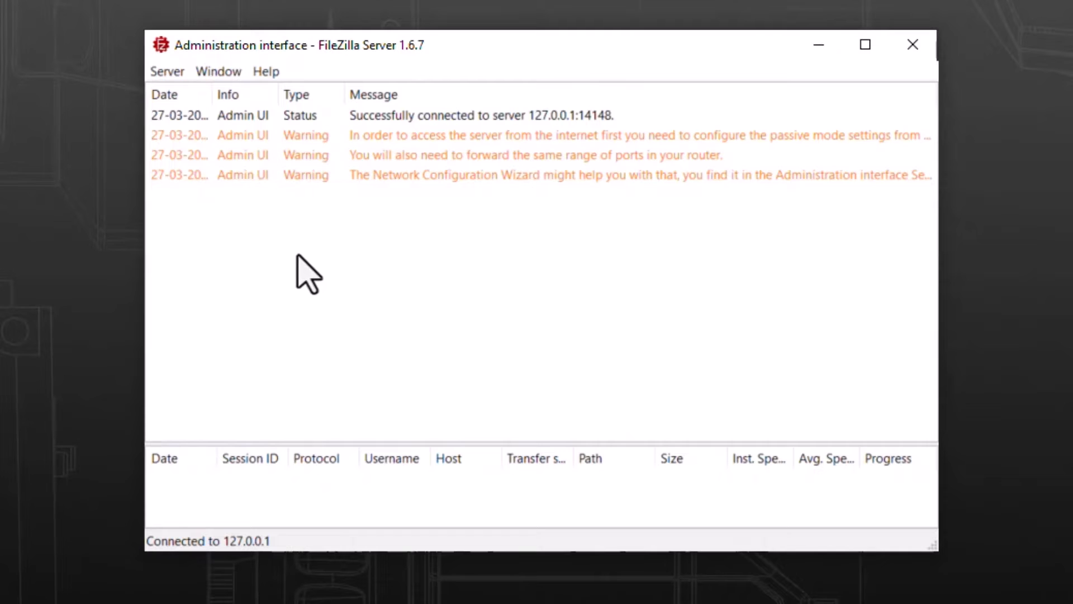
{"action": "left_click", "coordinate": [166, 72]}
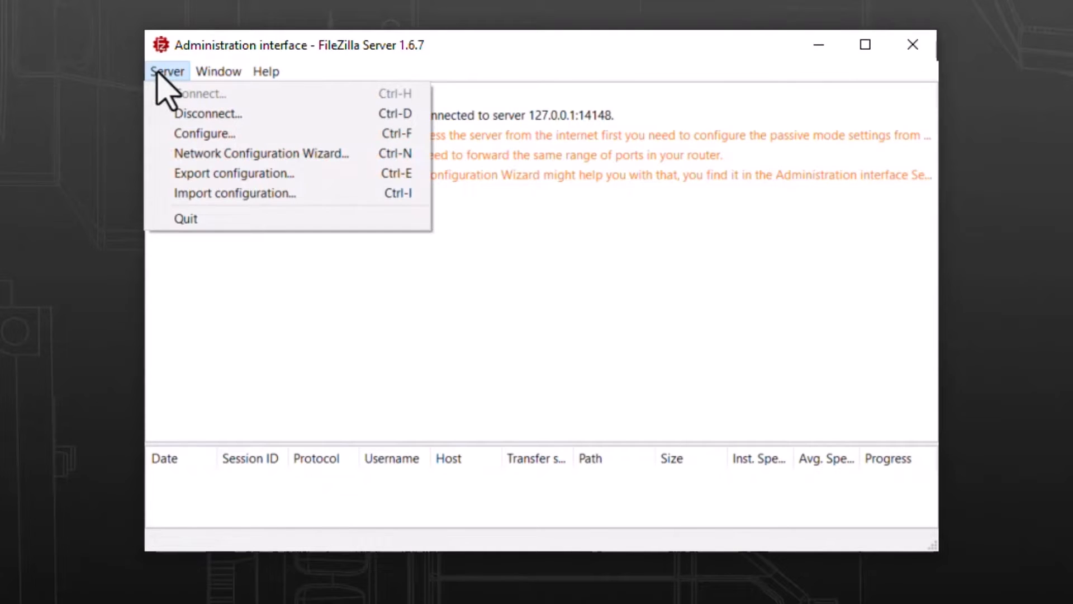
Change the first port 21 listener address from 0.0.0.0 to 192.168.1.72 and apply it
{"action": "left_click", "coordinate": [199, 134]}
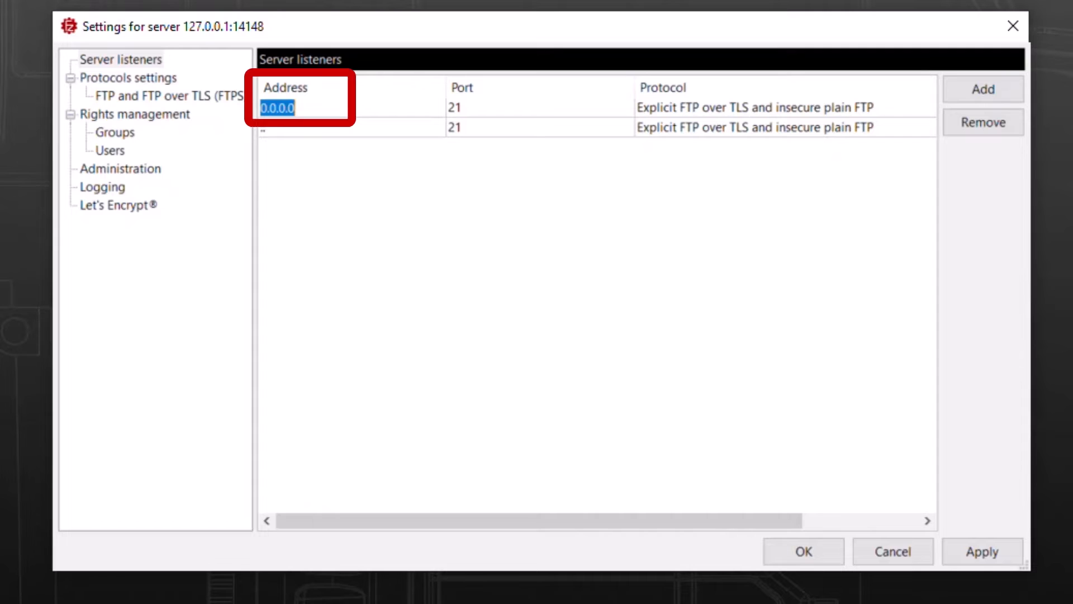
{"action": "type", "text": "192."}
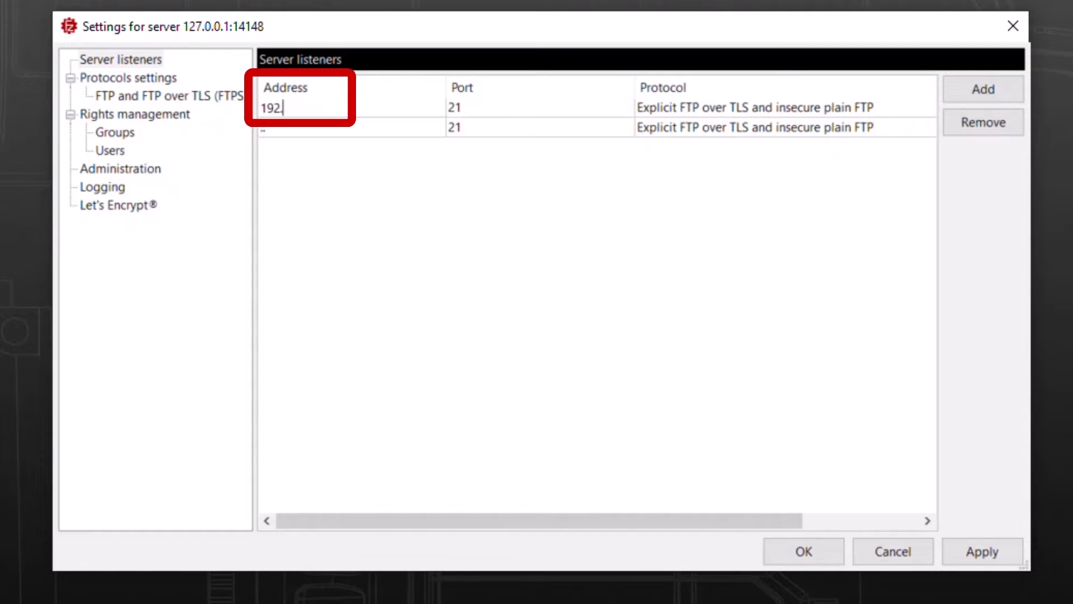
{"action": "type", "text": "168.1.72"}
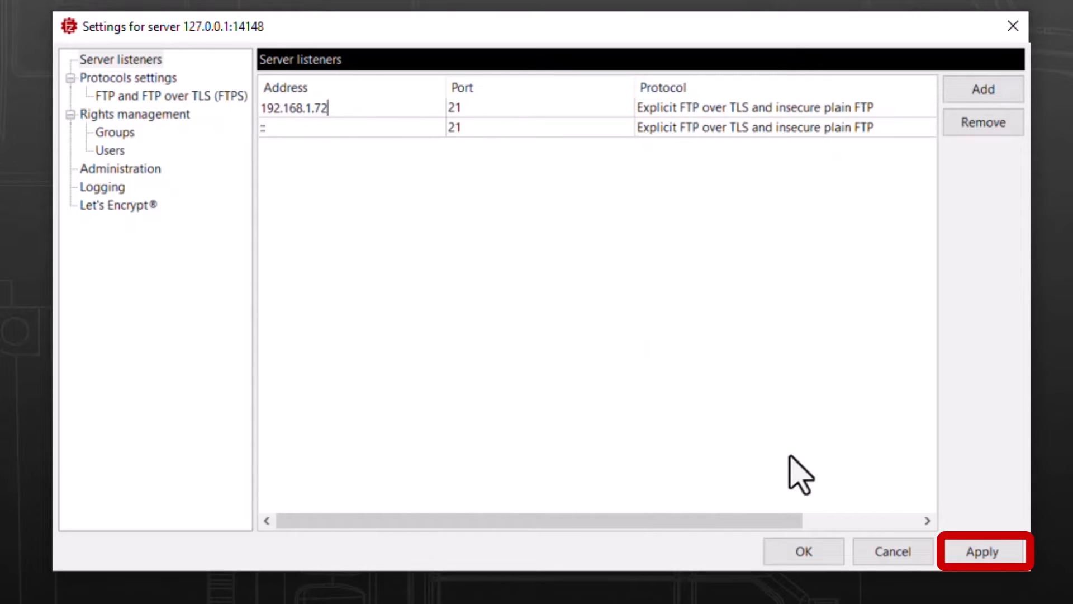
{"action": "left_click", "coordinate": [981, 552]}
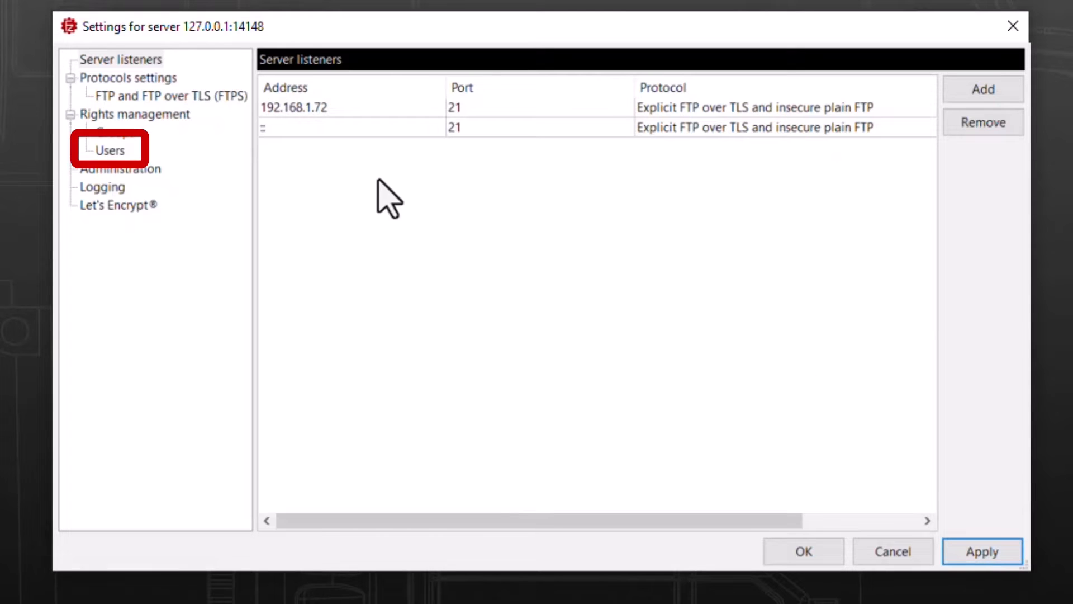
Under Rights management > Users add a user named Admin that requires a password, and enter one
{"action": "left_click", "coordinate": [110, 151]}
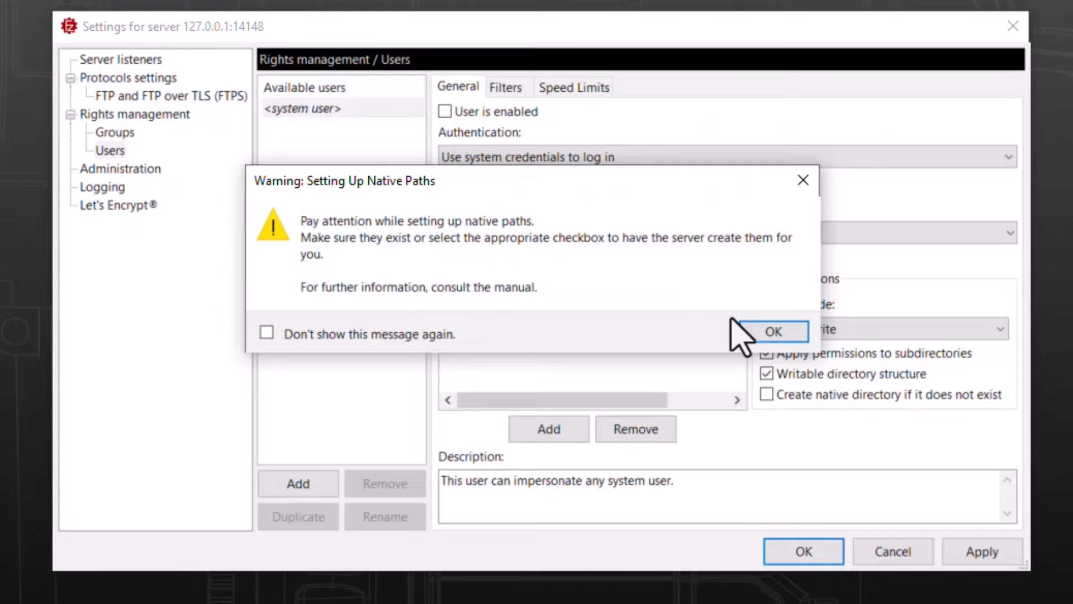
{"action": "left_click", "coordinate": [773, 333]}
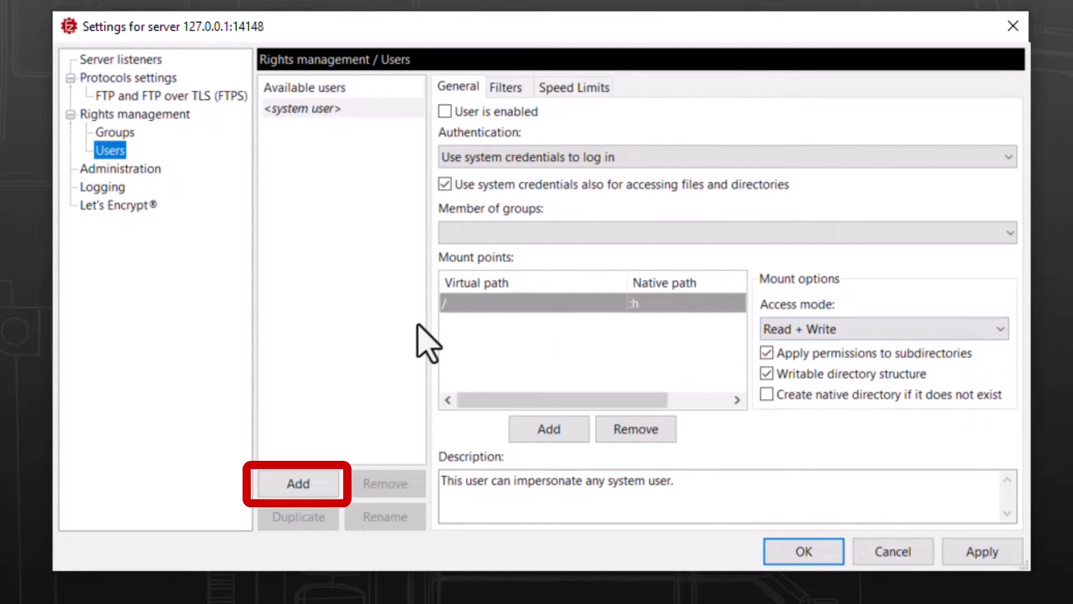
{"action": "left_click", "coordinate": [298, 484]}
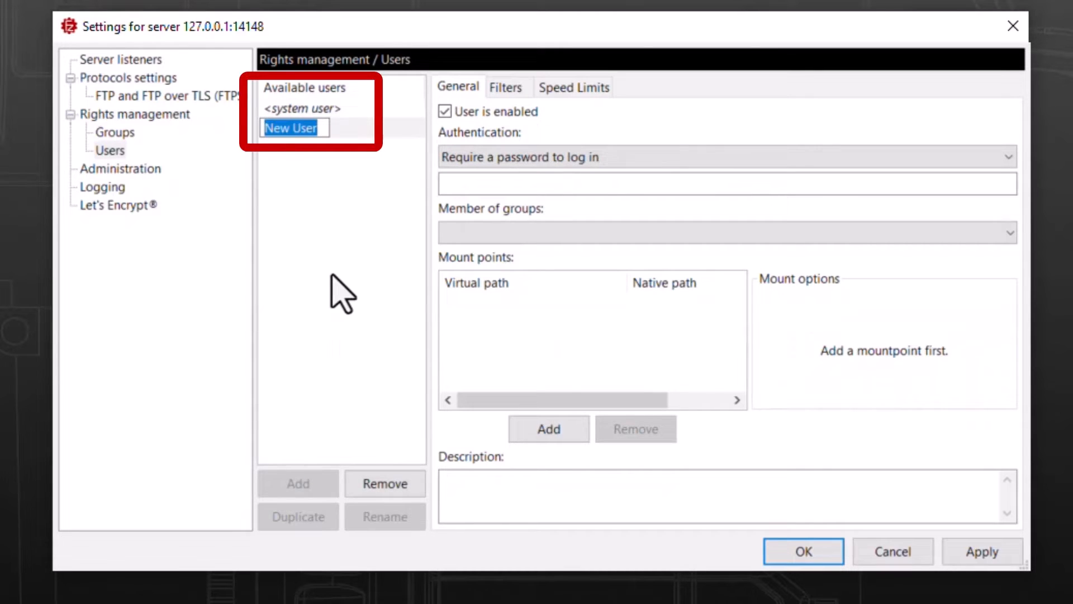
{"action": "type", "text": "A"}
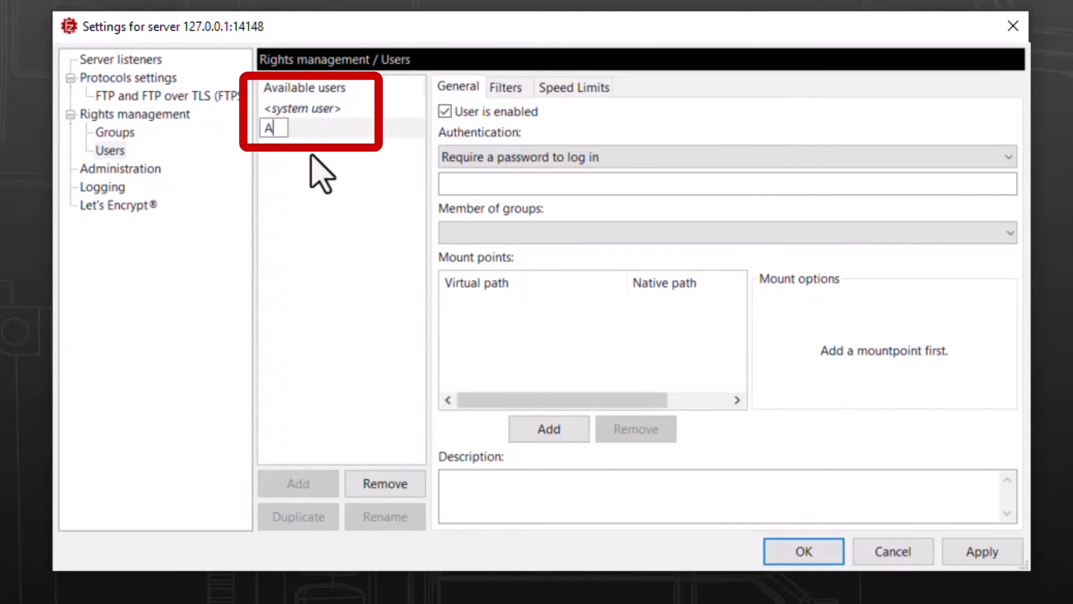
{"action": "type", "text": "dmin"}
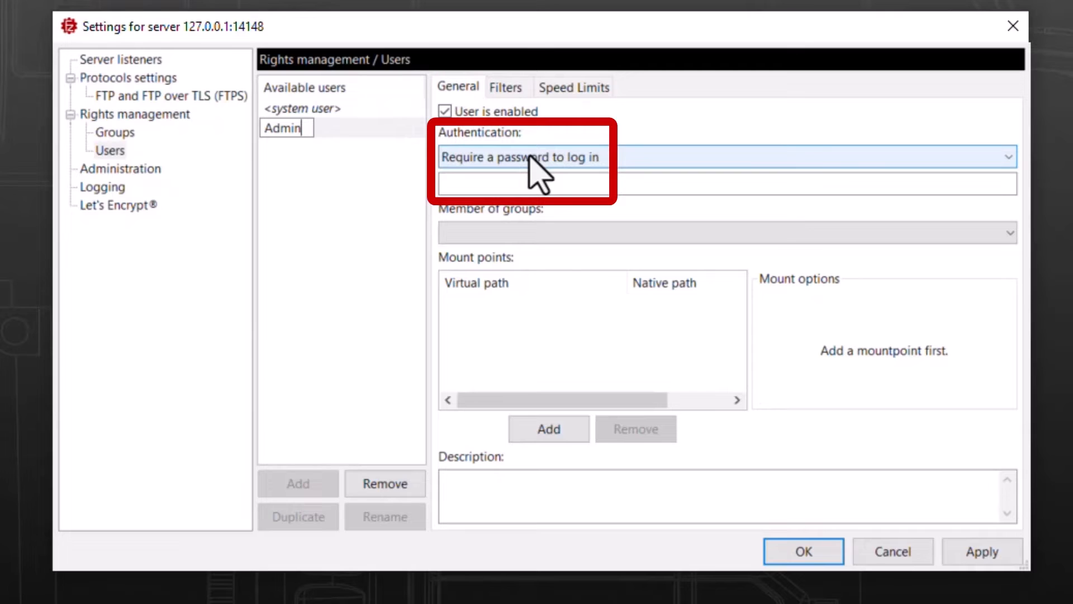
{"action": "left_click", "coordinate": [503, 183]}
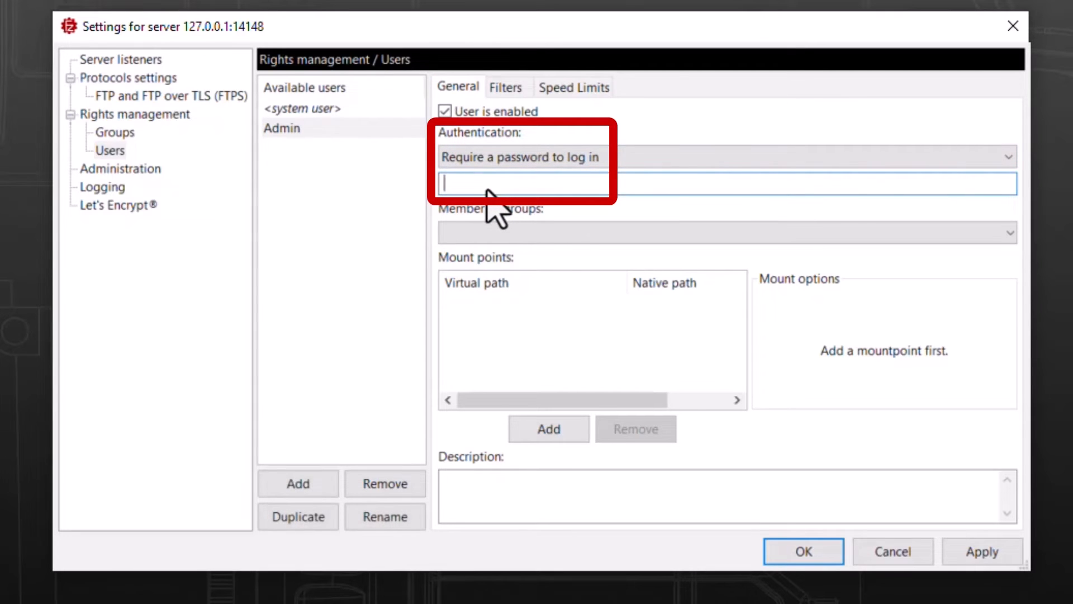
{"action": "type", "text": "**"}
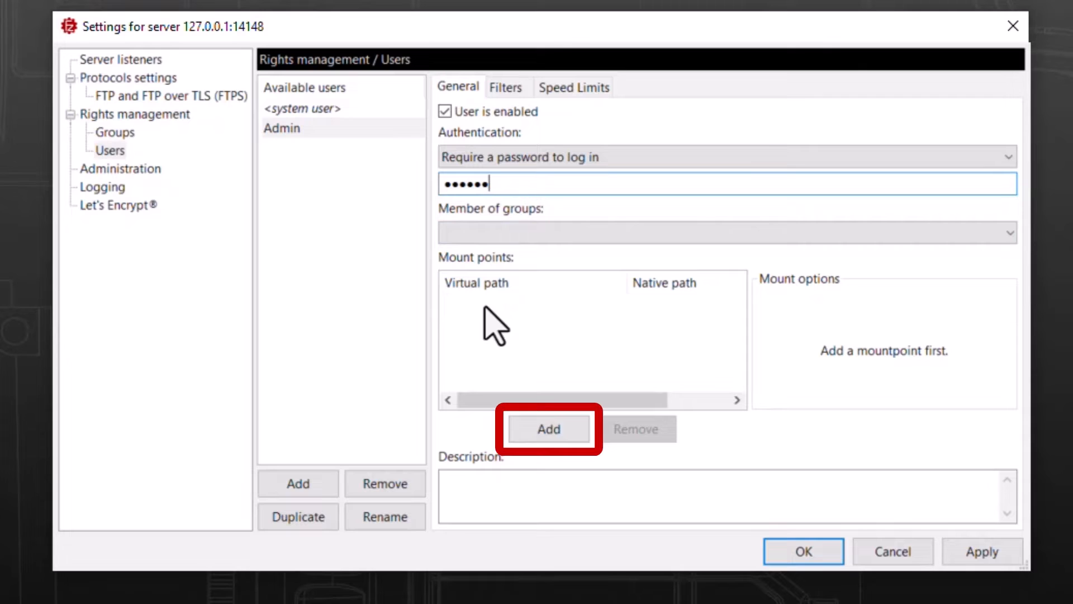
Give Admin a mount point to native path C:\FTPTEST with Read + Write access and save the settings
{"action": "left_click", "coordinate": [549, 428]}
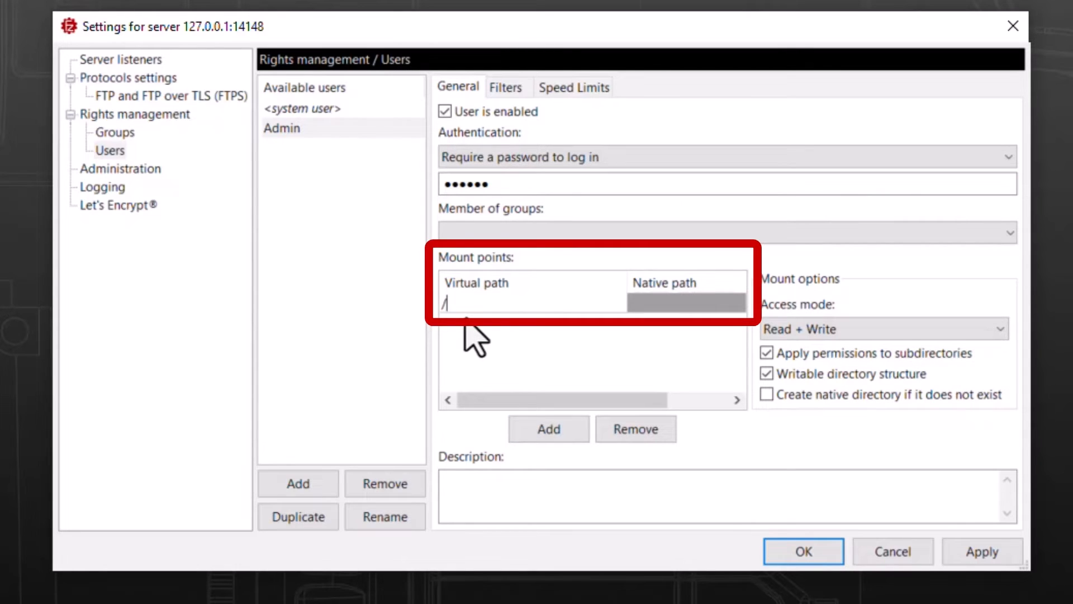
{"action": "left_click", "coordinate": [638, 303]}
{"action": "left_click", "coordinate": [612, 315]}
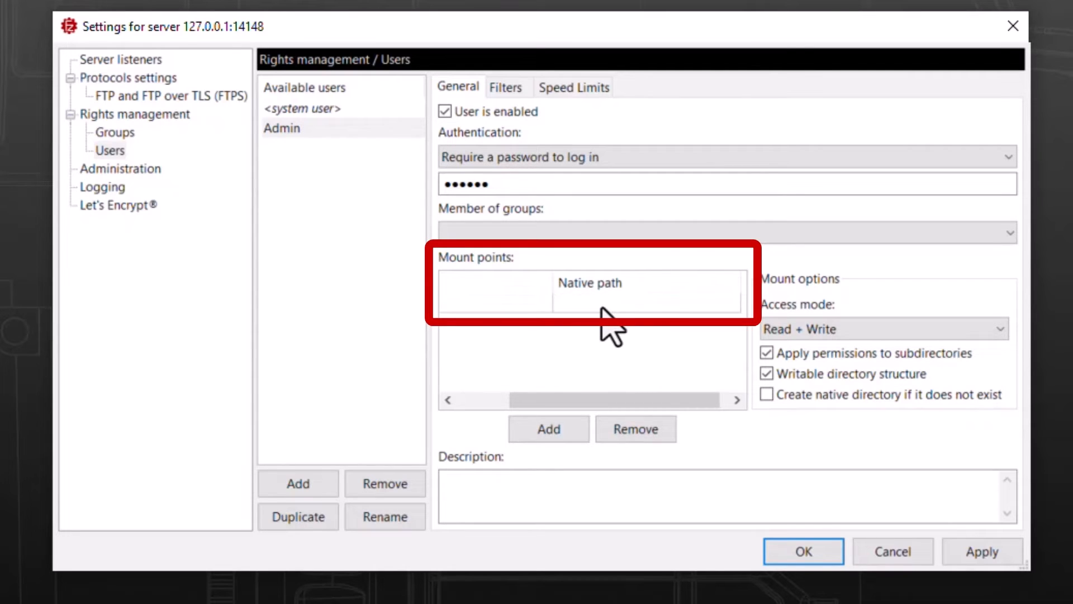
{"action": "type", "text": "C:/"}
{"action": "type", "text": "FTP"}
{"action": "type", "text": "TEST"}
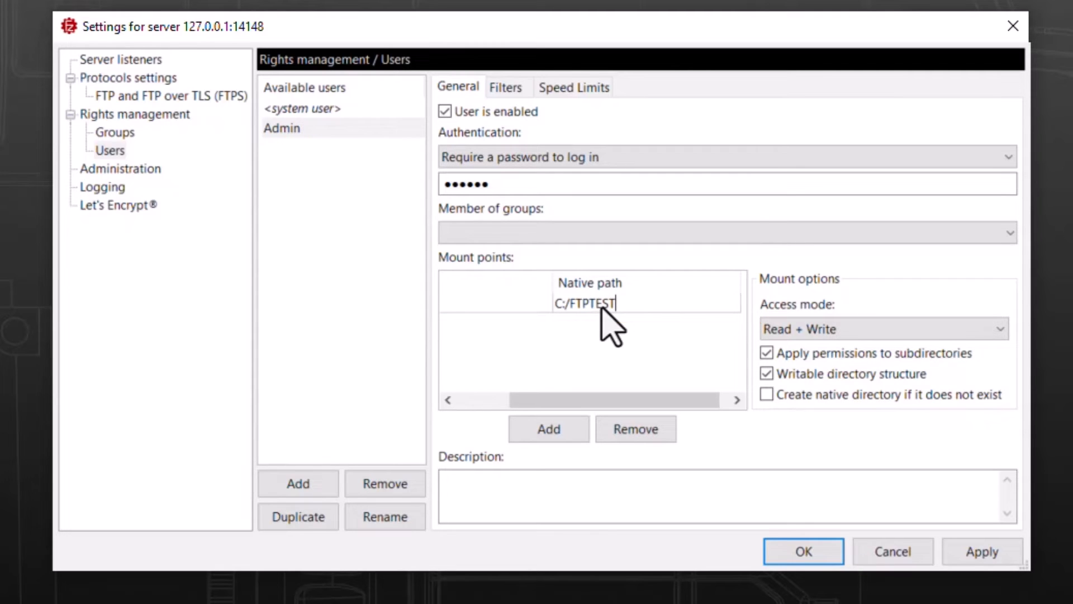
{"action": "key", "text": "Return"}
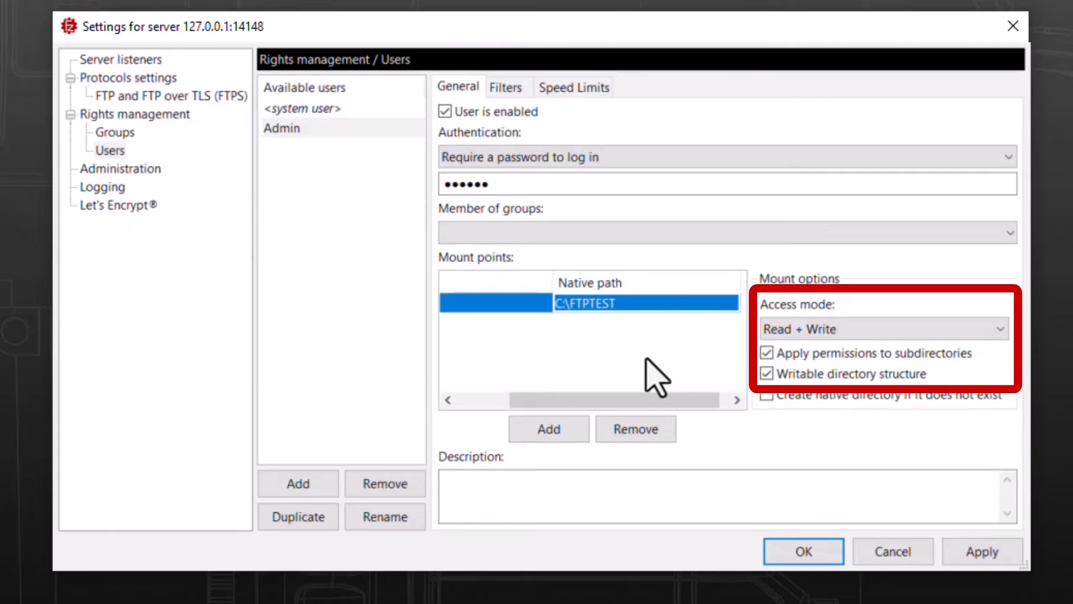
{"action": "left_click", "coordinate": [772, 328]}
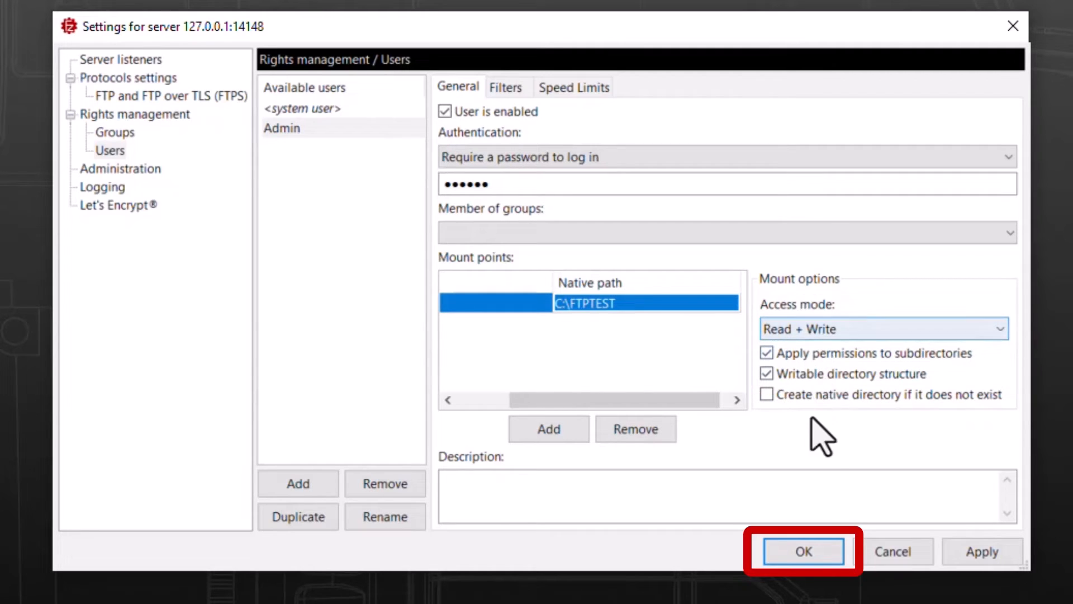
{"action": "left_click", "coordinate": [810, 554]}
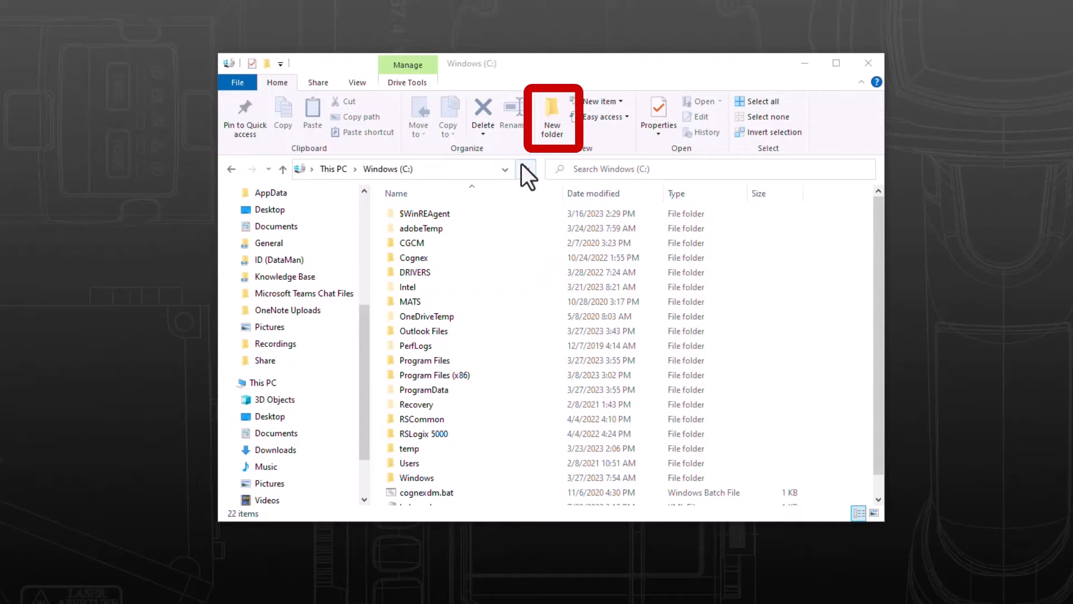
Create a folder named FTPTEST at the top level of the C: drive
{"action": "left_click", "coordinate": [551, 114]}
{"action": "type", "text": "FTPTE"}
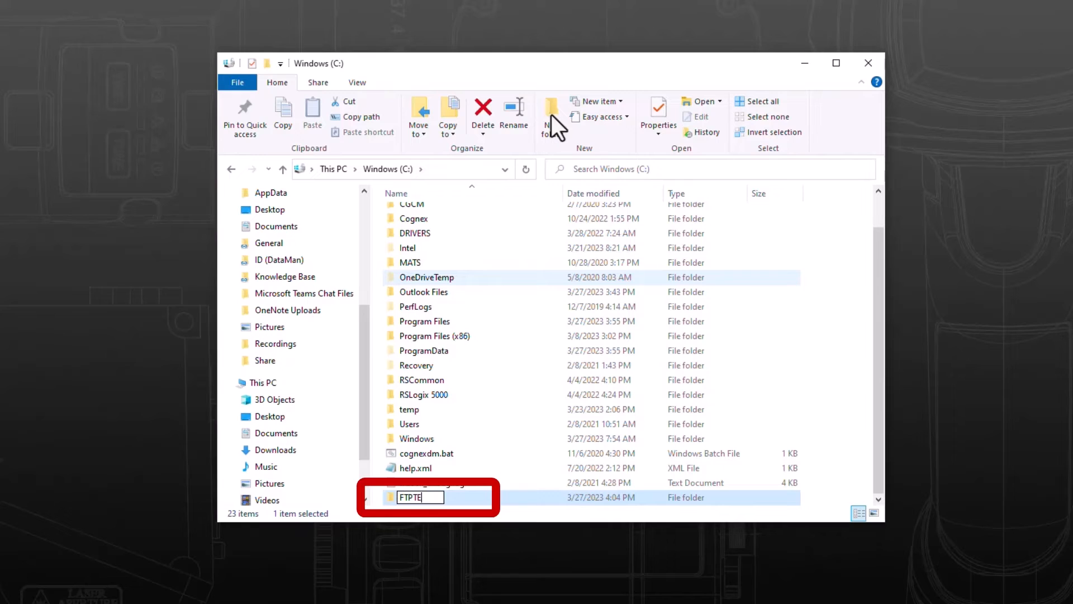
{"action": "type", "text": "ST"}
{"action": "key", "text": "Return"}
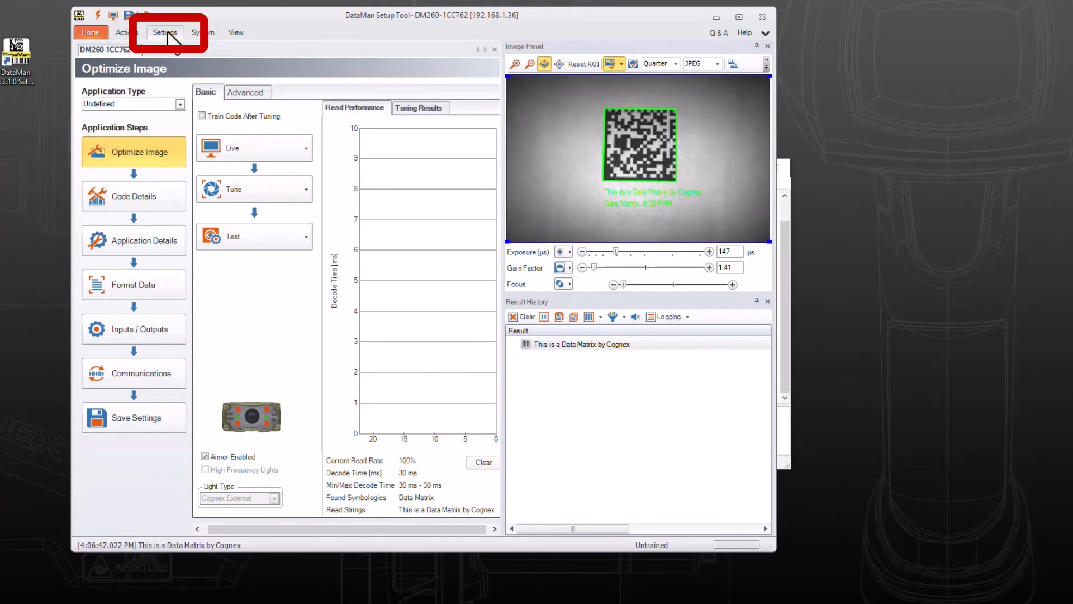
Show the reader's Buffering and Transfer settings on the Image FTP Transfer page
{"action": "left_click", "coordinate": [168, 33]}
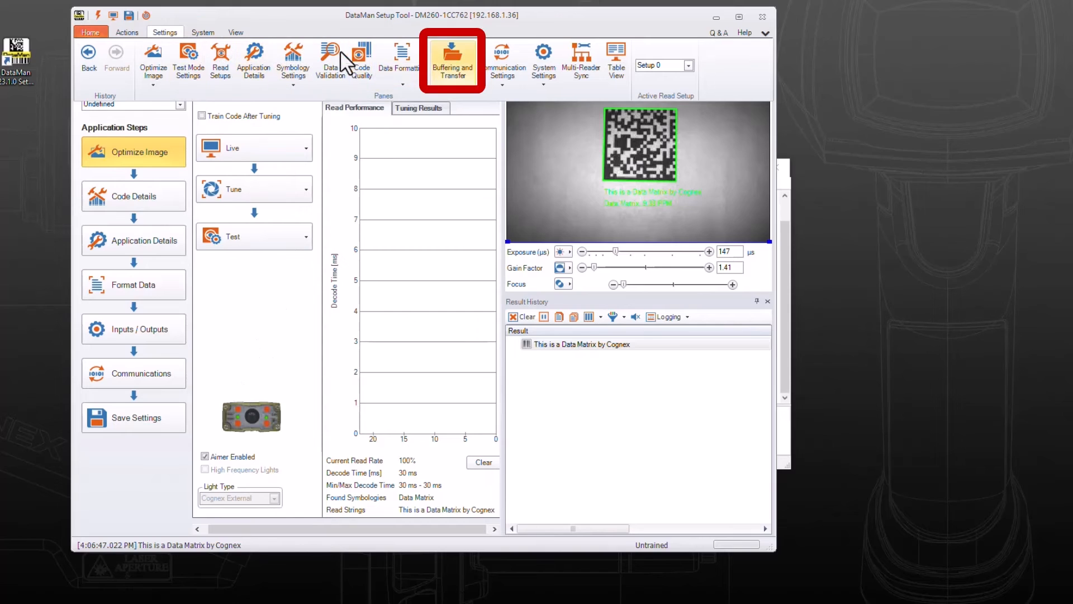
{"action": "left_click", "coordinate": [452, 66]}
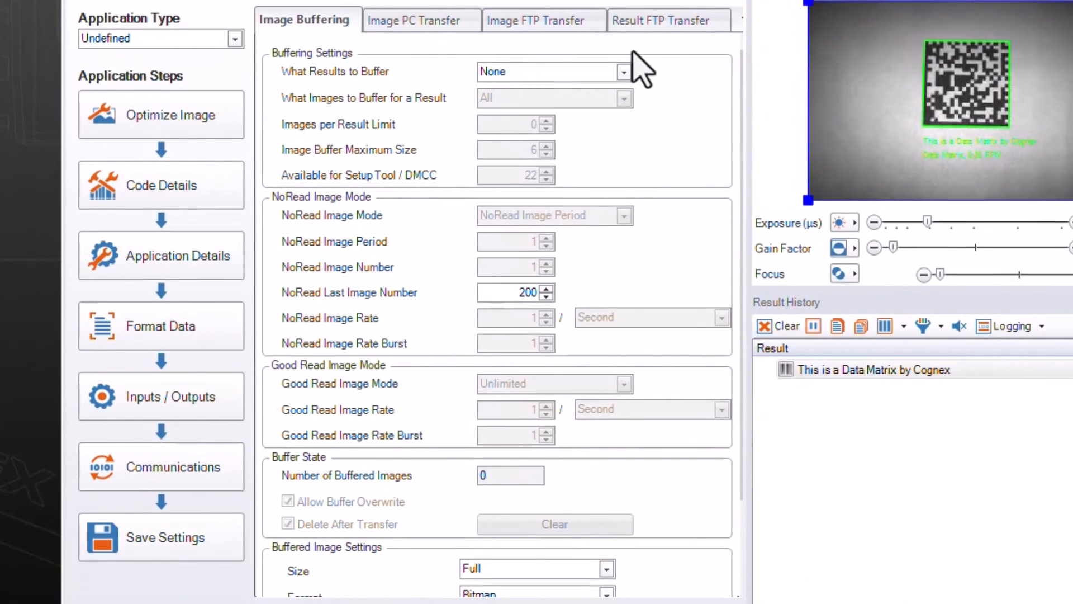
{"action": "left_click", "coordinate": [554, 26]}
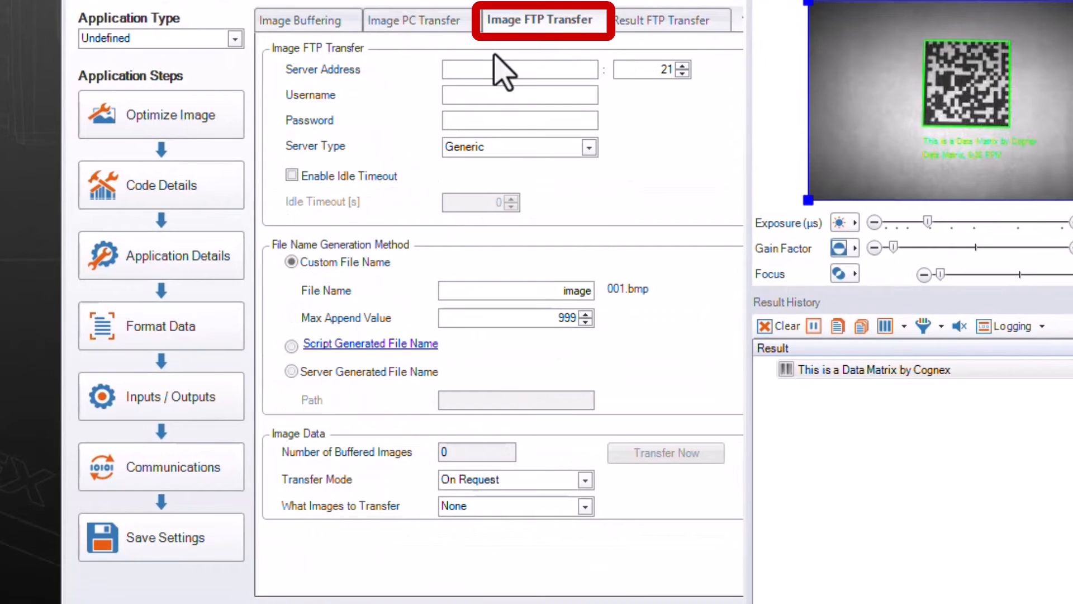
Enter FTP server address 192.168.1.72 with username Admin and the user's password
{"action": "left_click", "coordinate": [471, 68]}
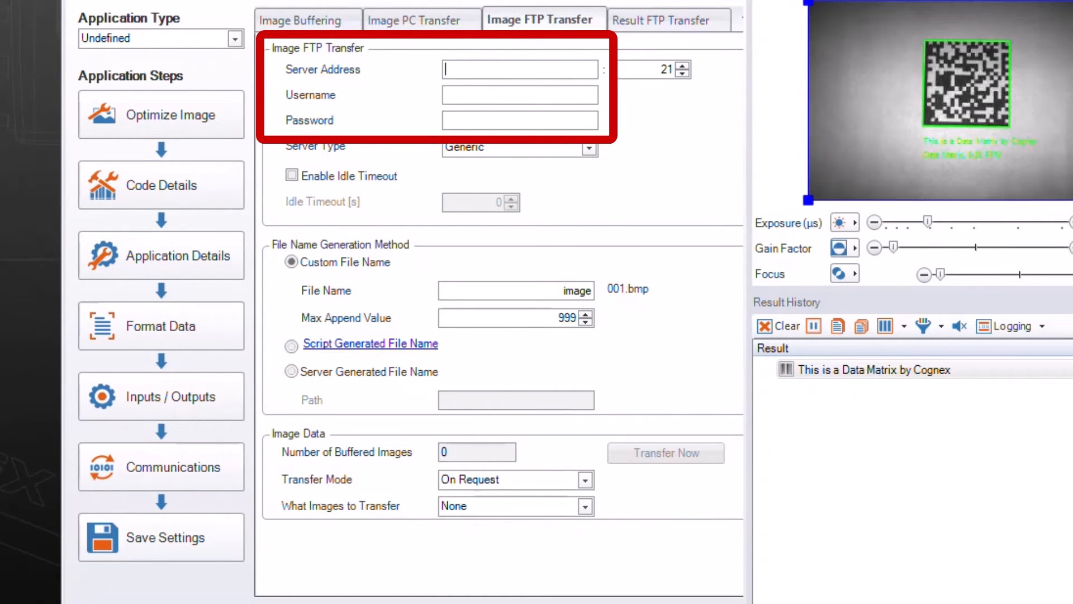
{"action": "type", "text": "192.1"}
{"action": "type", "text": "68."}
{"action": "type", "text": "1.7"}
{"action": "type", "text": "dm"}
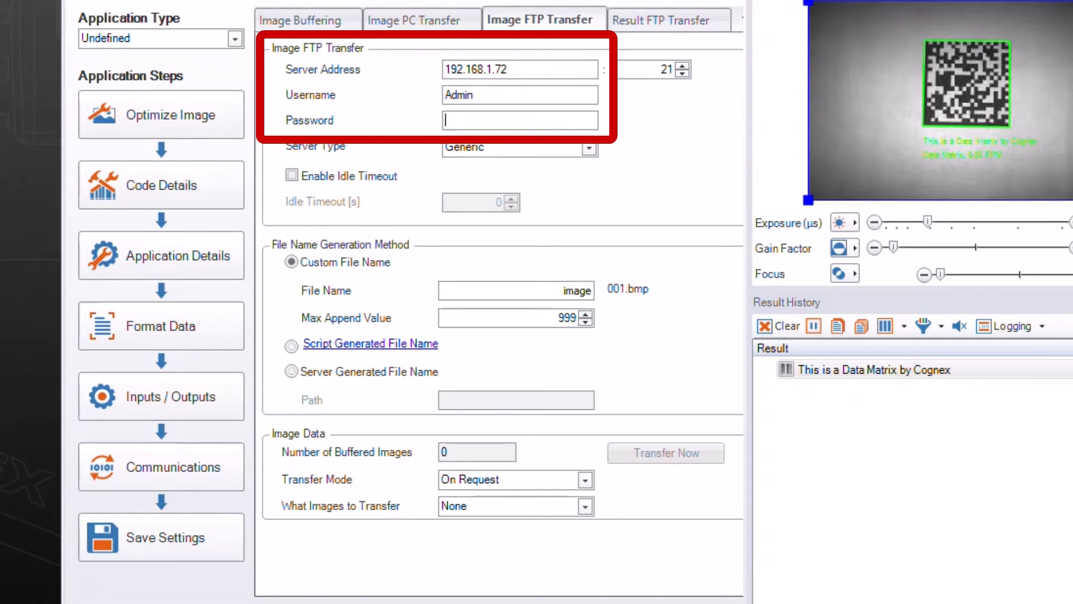
{"action": "type", "text": "*****"}
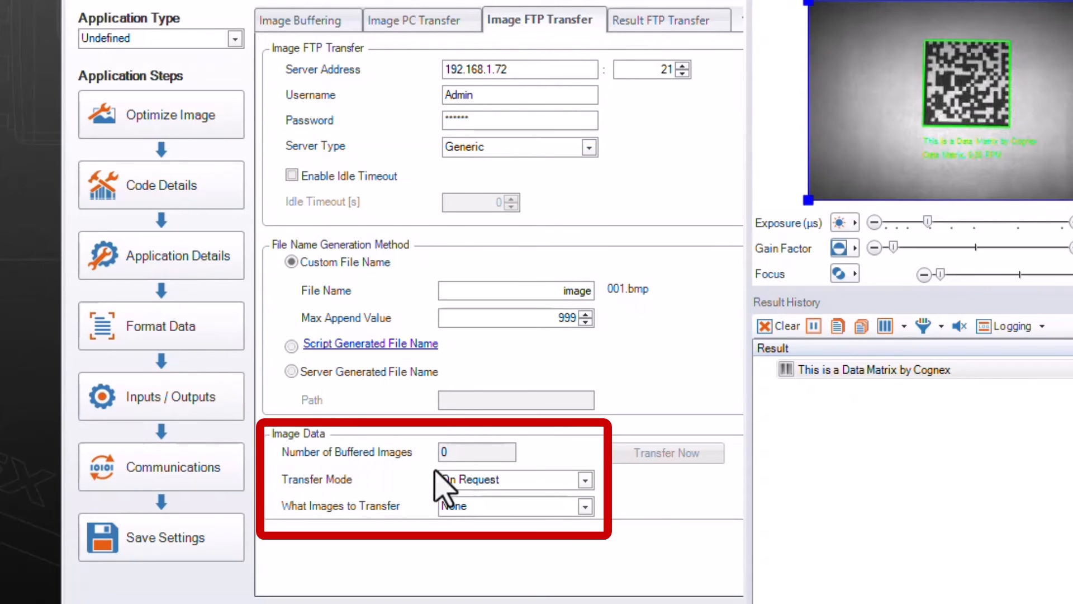
Set Transfer Mode to FTP - Runtime and What Images to Transfer to All
{"action": "left_click", "coordinate": [502, 480]}
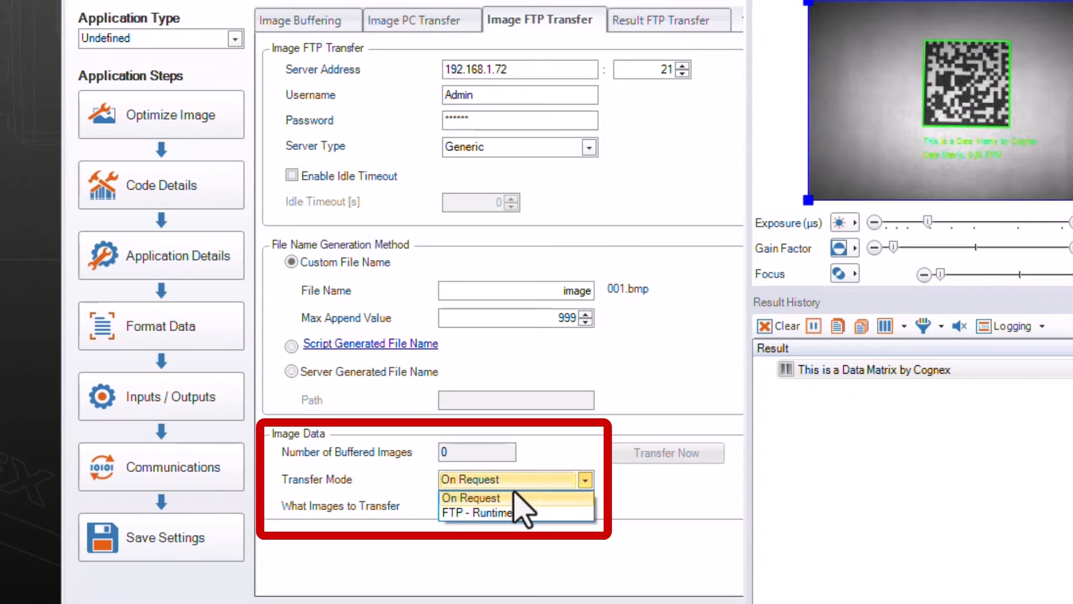
{"action": "left_click", "coordinate": [509, 512]}
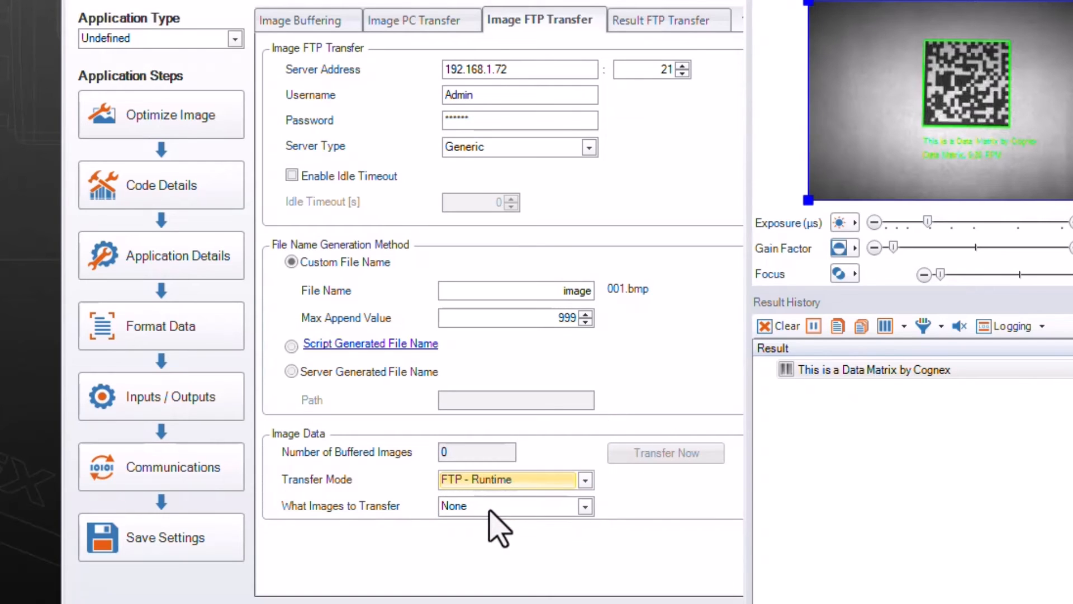
{"action": "left_click", "coordinate": [488, 507]}
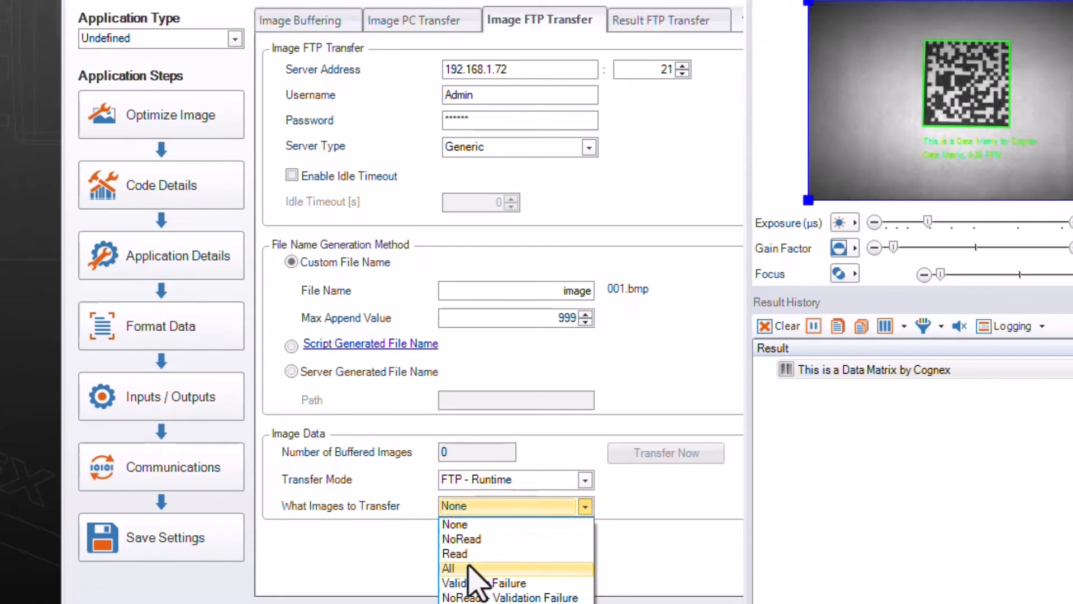
{"action": "left_click", "coordinate": [450, 568]}
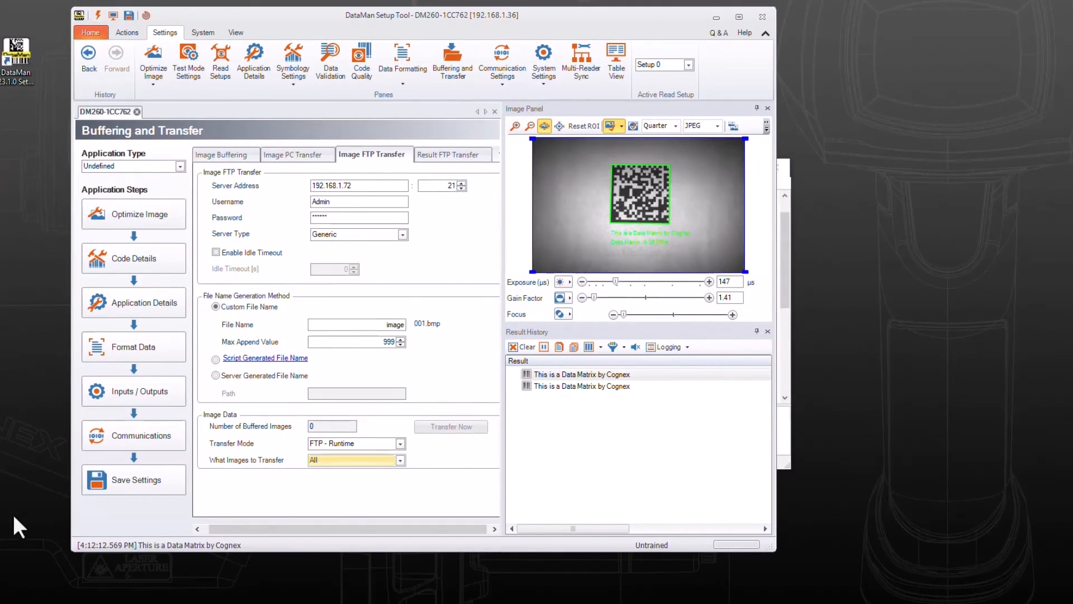
Arrange the FTPTEST folder view and move the FileZilla Server log to the lower right
{"action": "left_click", "coordinate": [43, 589]}
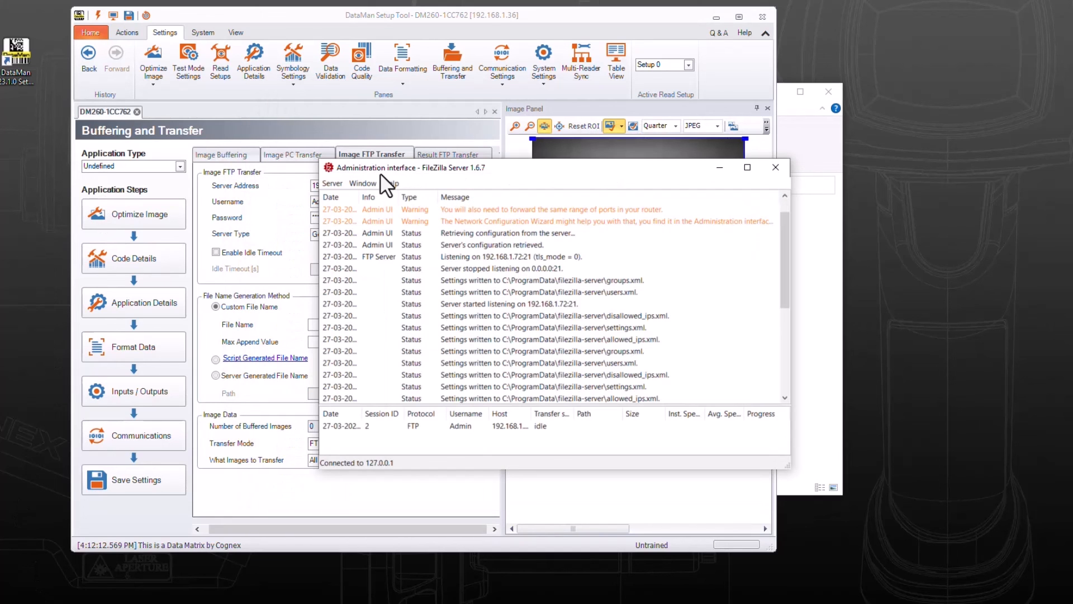
{"action": "mouse_move", "coordinate": [357, 164]}
{"action": "left_mouse_down"}
{"action": "mouse_move", "coordinate": [766, 296]}
{"action": "mouse_move", "coordinate": [827, 294]}
{"action": "left_mouse_up"}
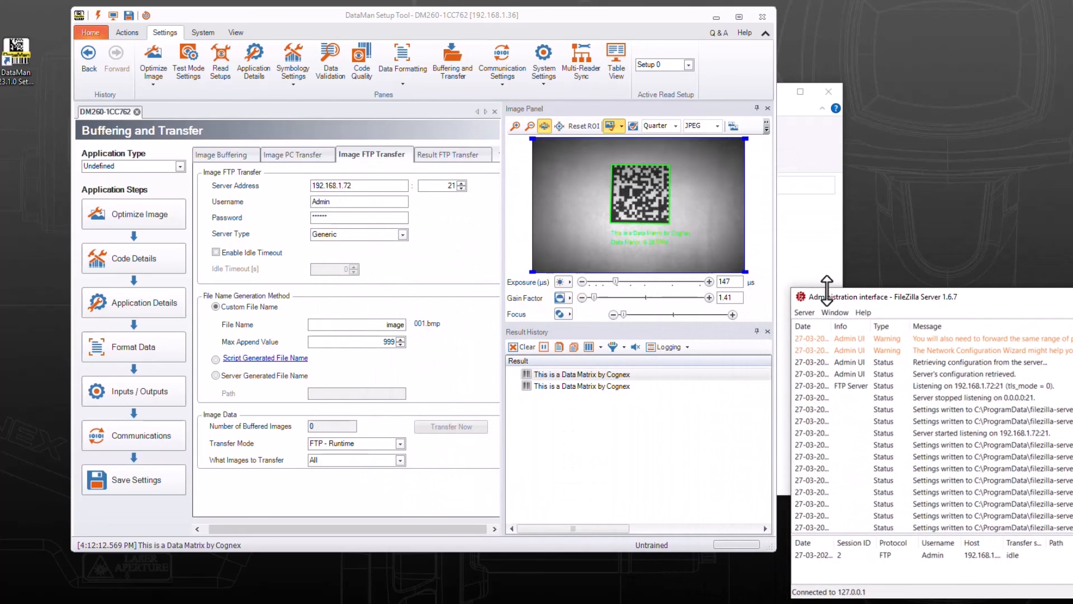
Trigger the reader three times so new Data Matrix reads upload images over FTP
{"action": "left_click", "coordinate": [100, 15]}
{"action": "left_click", "coordinate": [100, 14]}
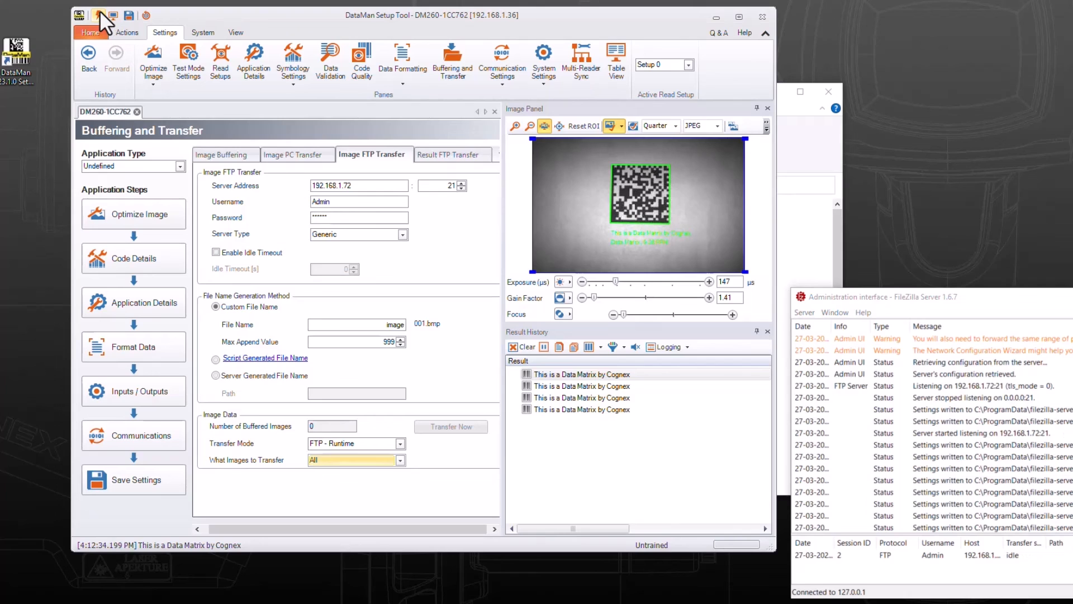
{"action": "left_click", "coordinate": [99, 15]}
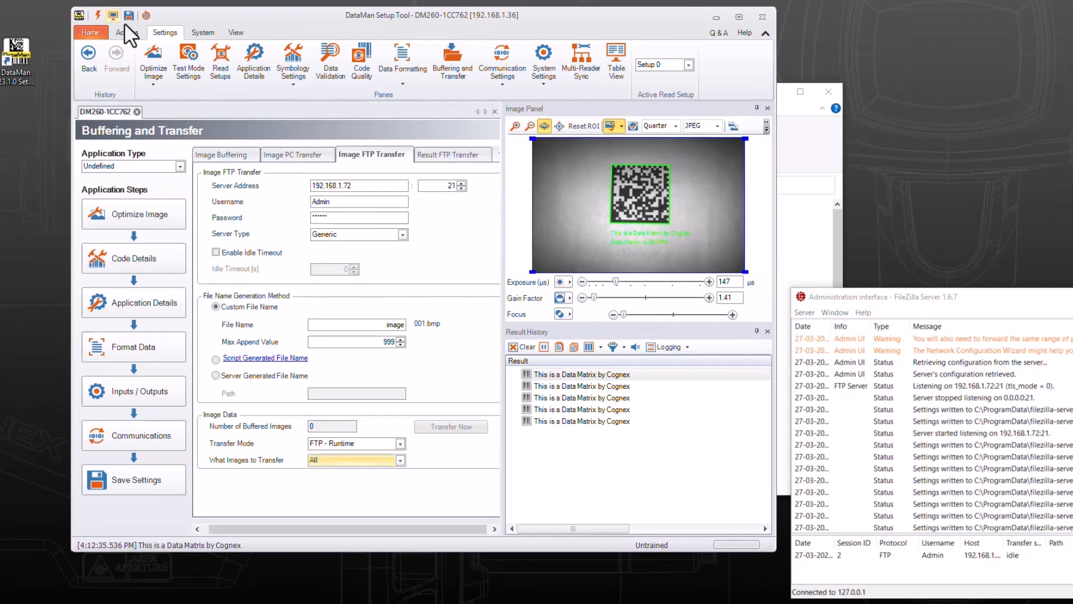